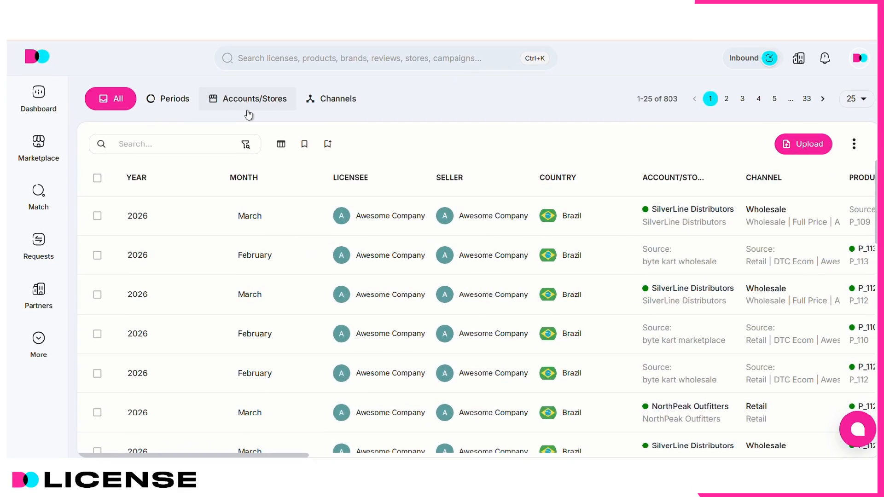
Review the list of sales accounts and stores with their statuses, channels and enablers.
click(246, 111)
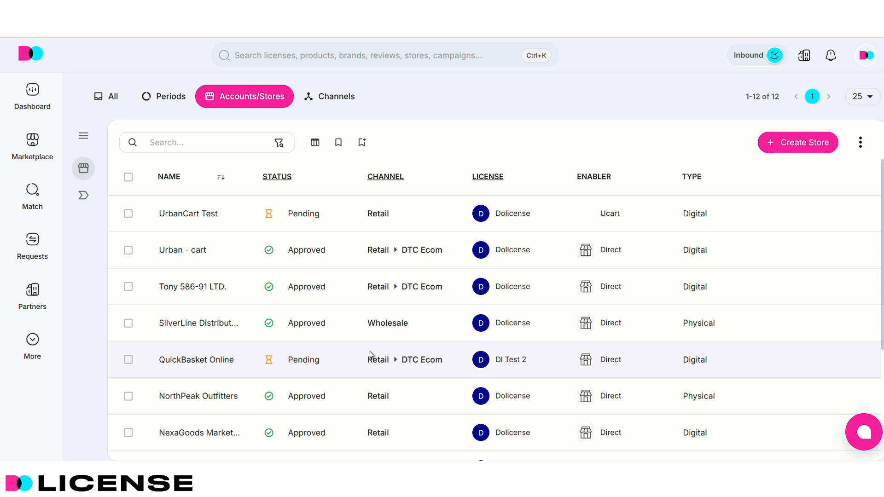
scroll(370, 355, down, 2)
scroll(371, 354, down, 3)
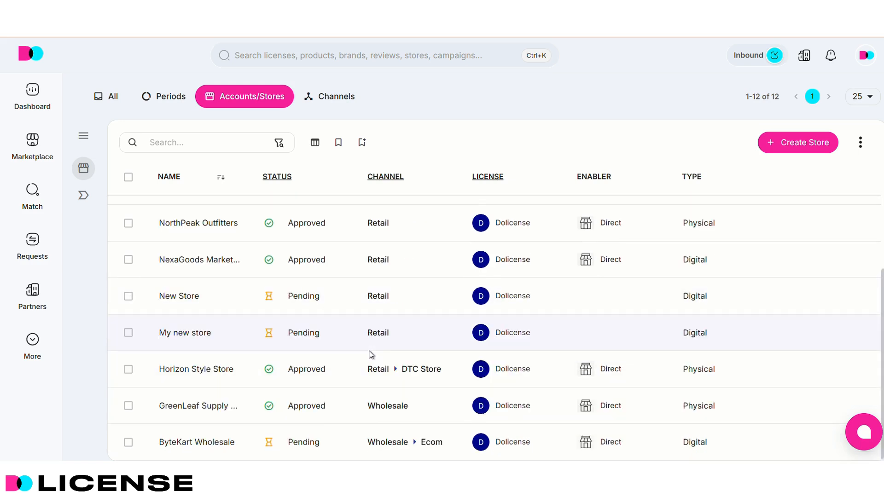
scroll(371, 354, up, 3)
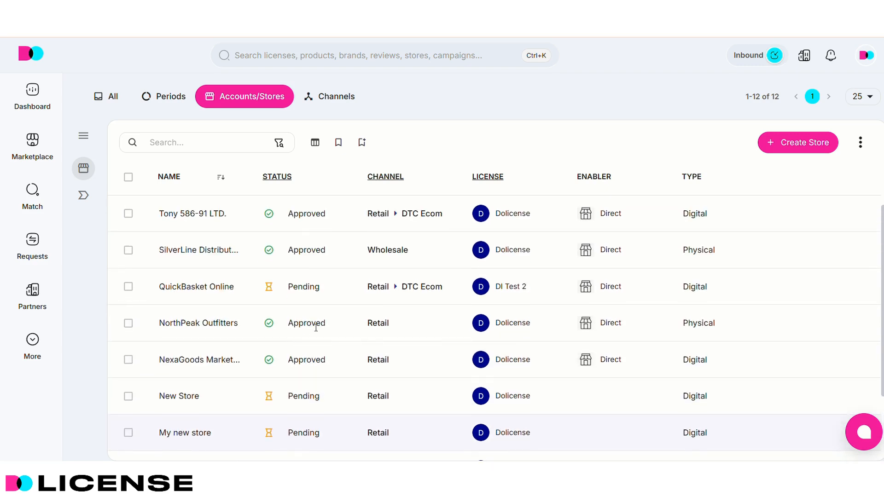
scroll(316, 325, down, 3)
scroll(316, 332, up, 5)
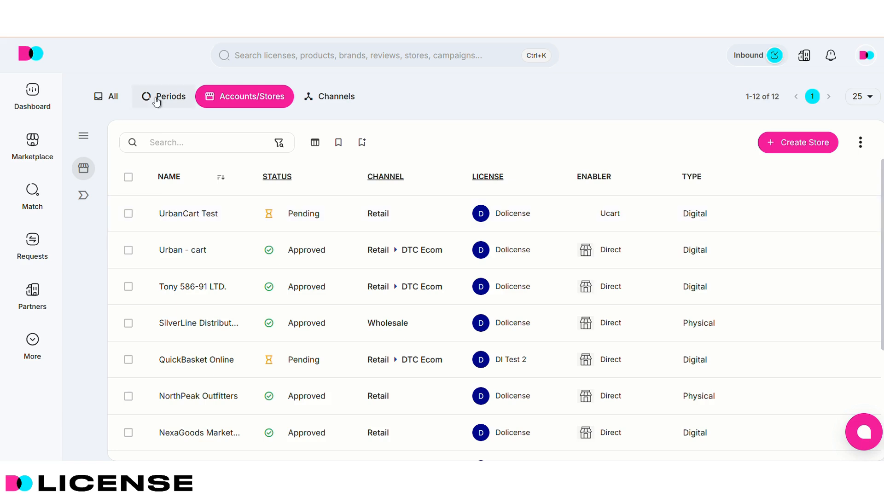
Open the Dolicense 2026 Q1 sales period and show its flags with the flag category names expanded.
click(33, 343)
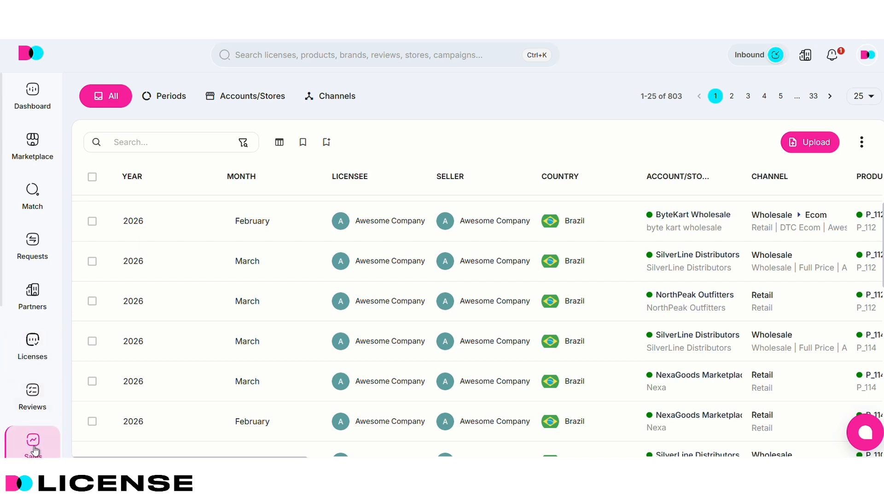
scroll(35, 451, down, 2)
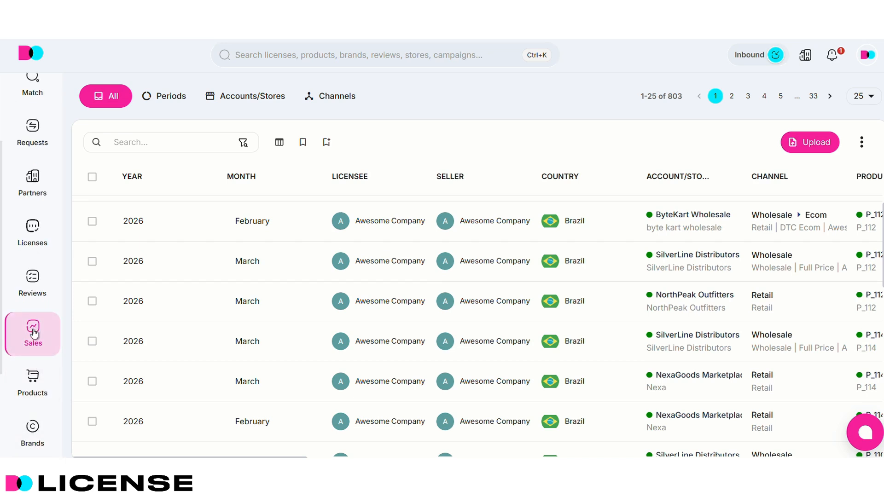
click(168, 102)
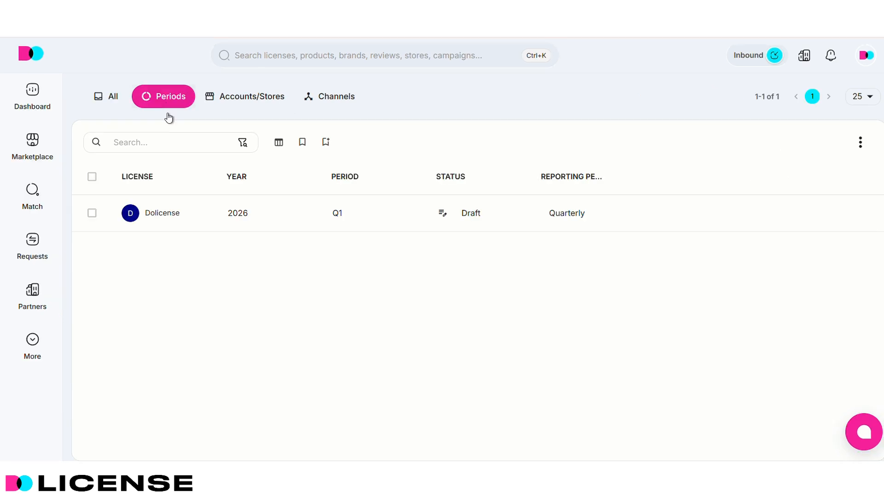
click(190, 214)
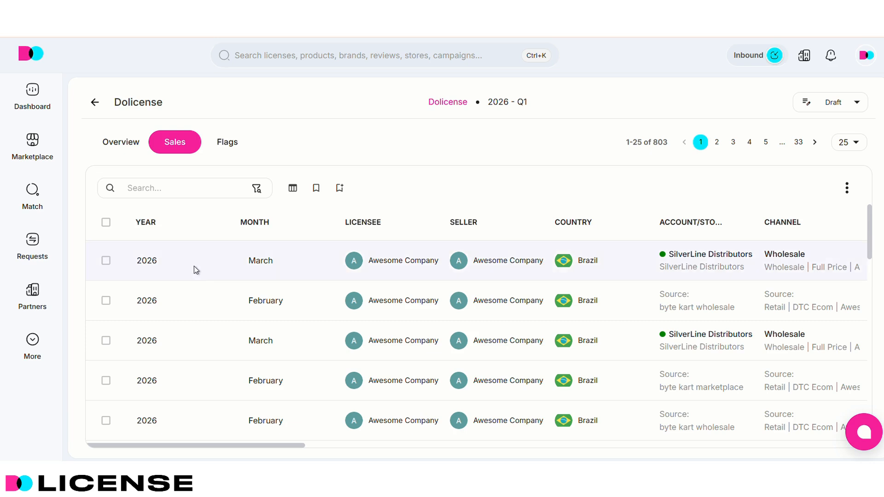
click(220, 146)
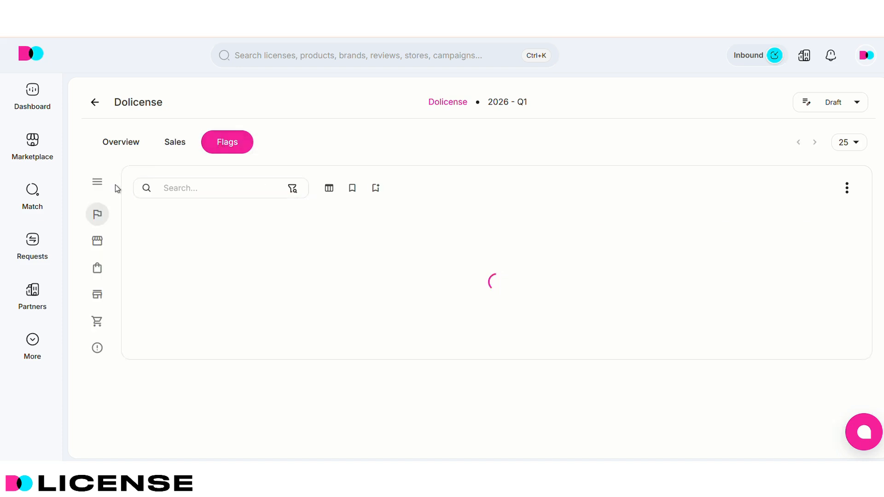
click(101, 184)
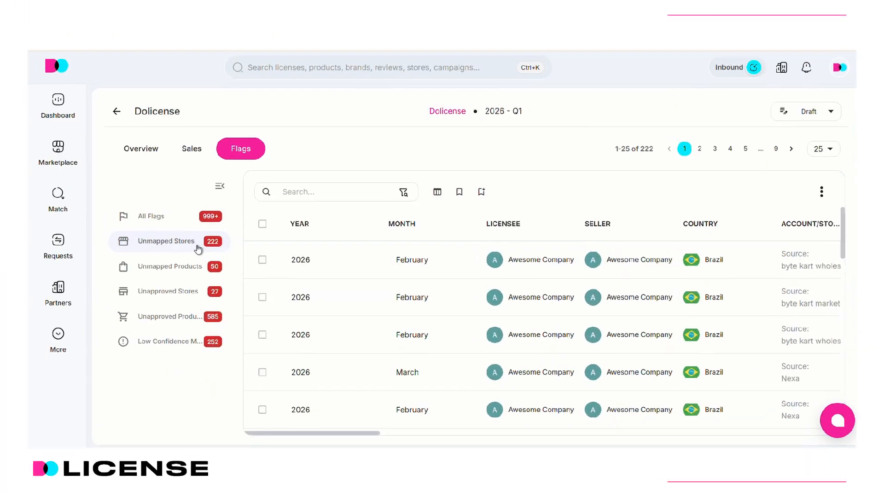
Widen the Account/Store column in the Unmapped Stores flag list.
scroll(384, 305, right, 10)
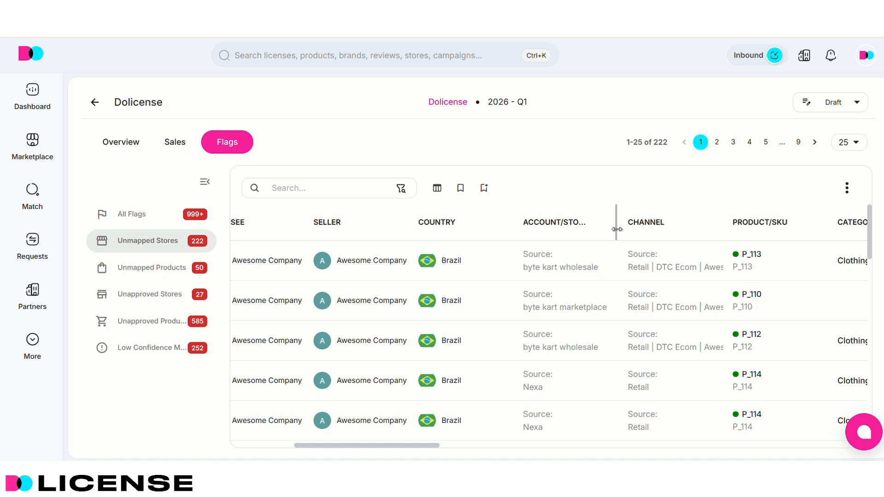
drag(617, 222, 645, 223)
scroll(566, 258, right, 2)
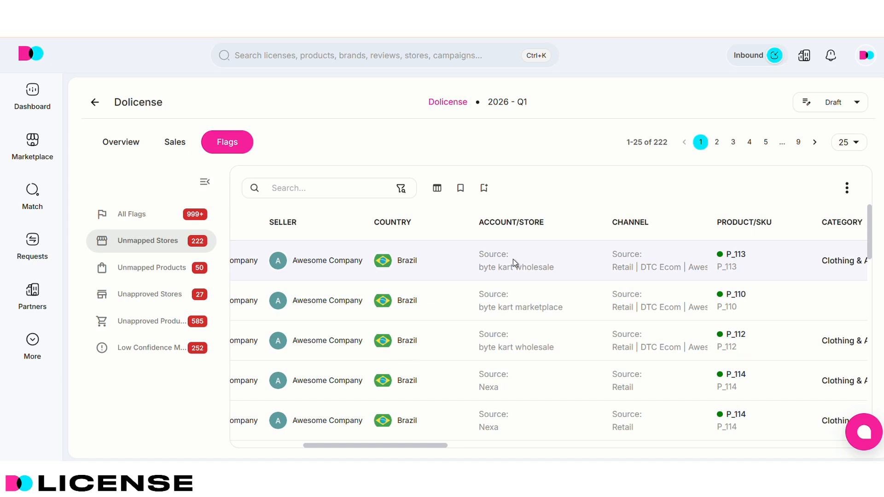
scroll(511, 260, left, 1)
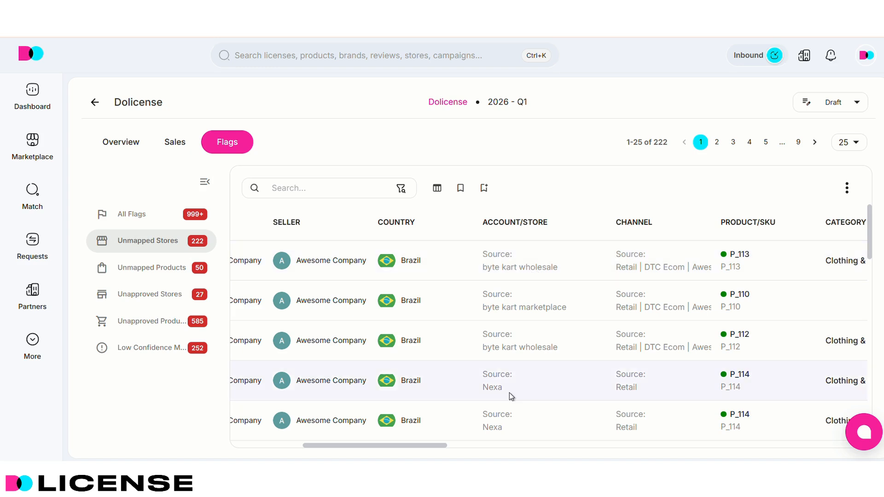
Edit the unmapped P_114 sale with source store Nexa and assign it to the NexaGoods Marketplace store.
click(528, 390)
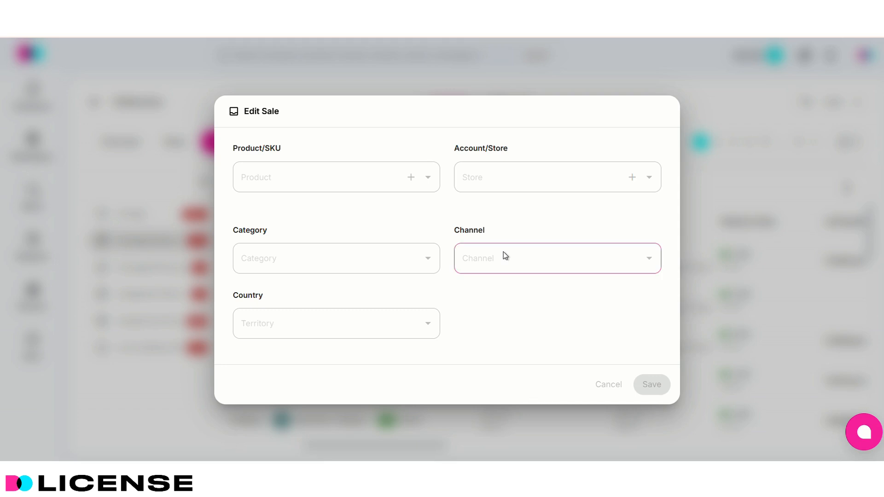
click(493, 180)
click(438, 153)
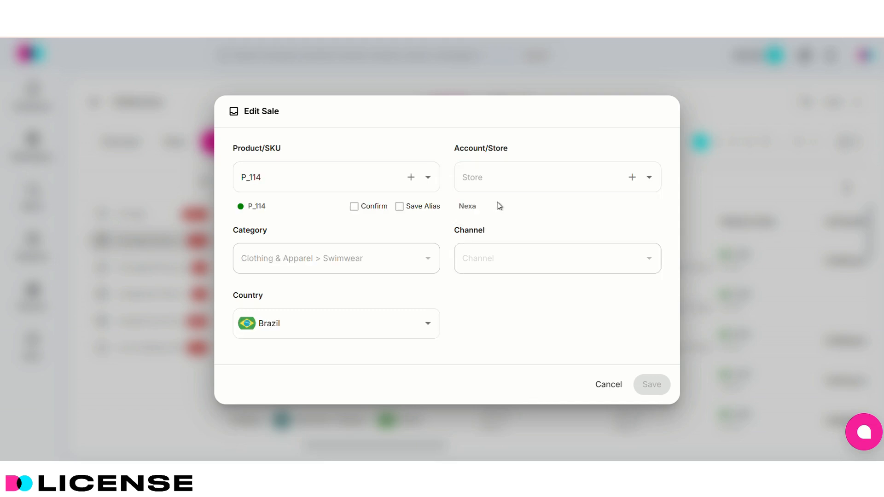
click(487, 177)
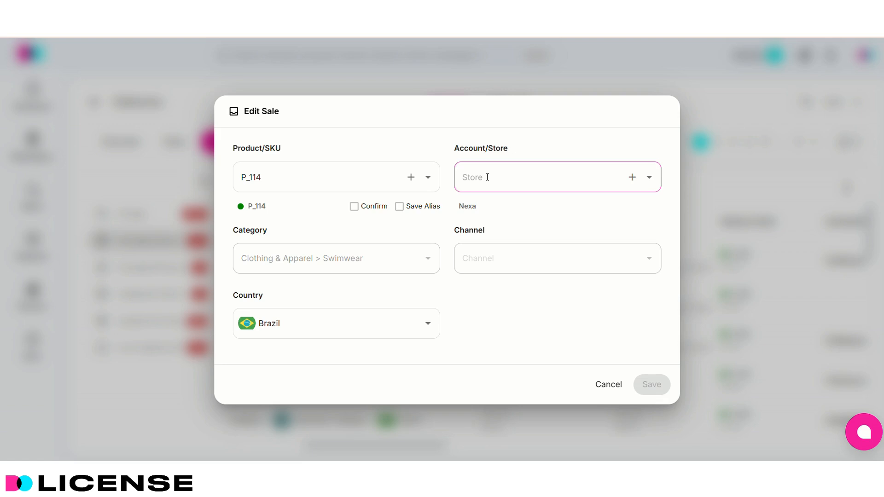
click(486, 177)
text(Ne)
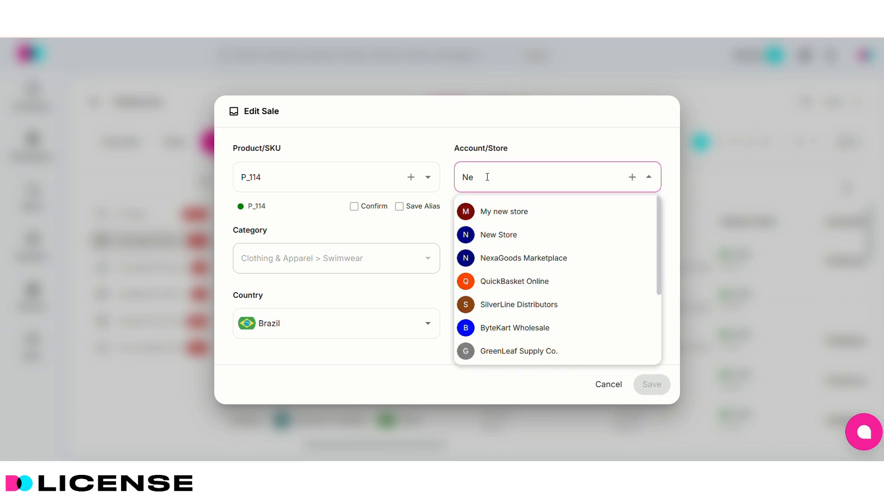
text(x)
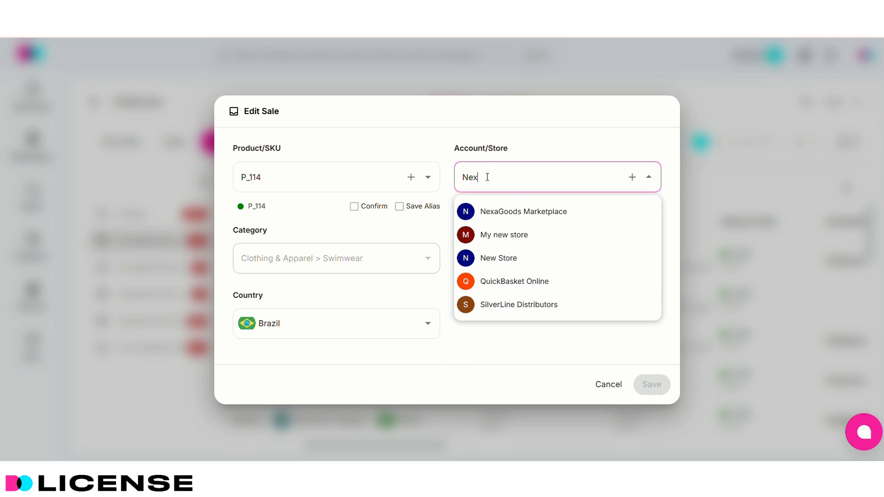
click(506, 211)
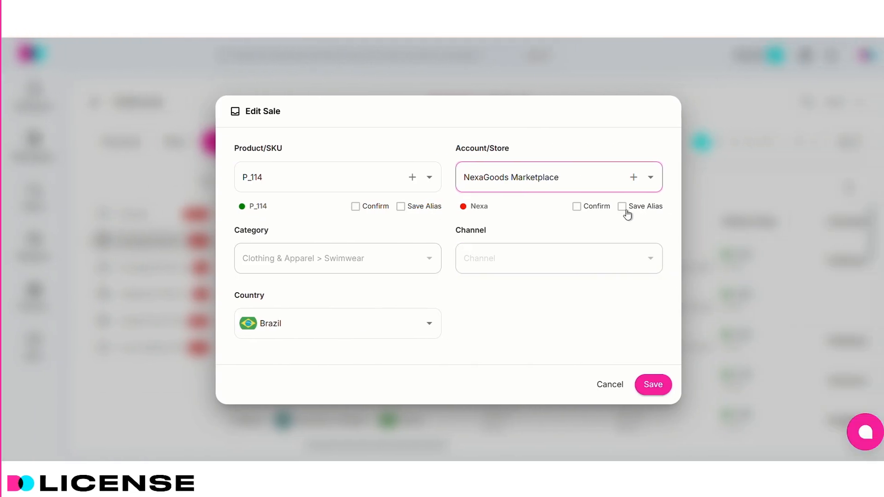
Enable saving Nexa as an alias of NexaGoods Marketplace and save the sale.
click(621, 210)
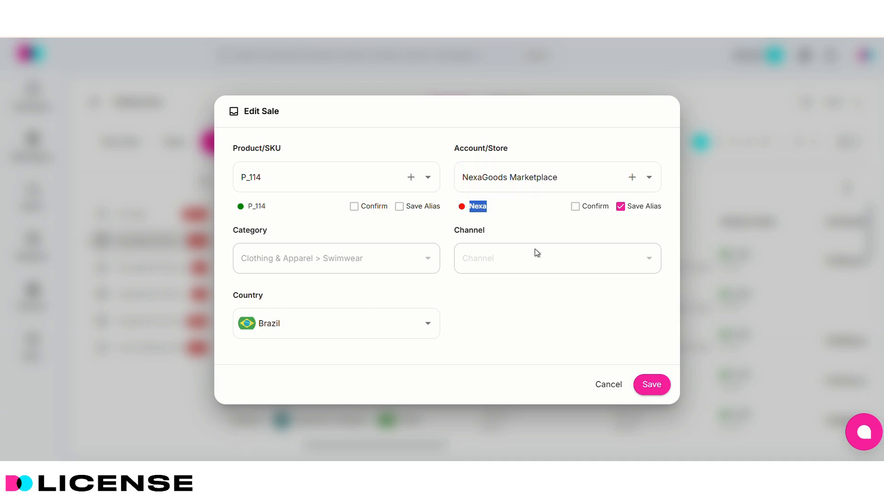
click(630, 352)
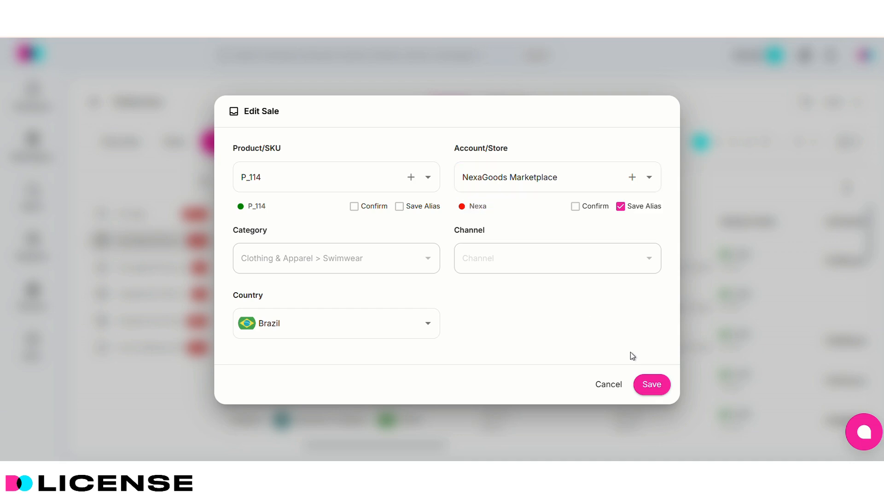
click(648, 387)
click(622, 208)
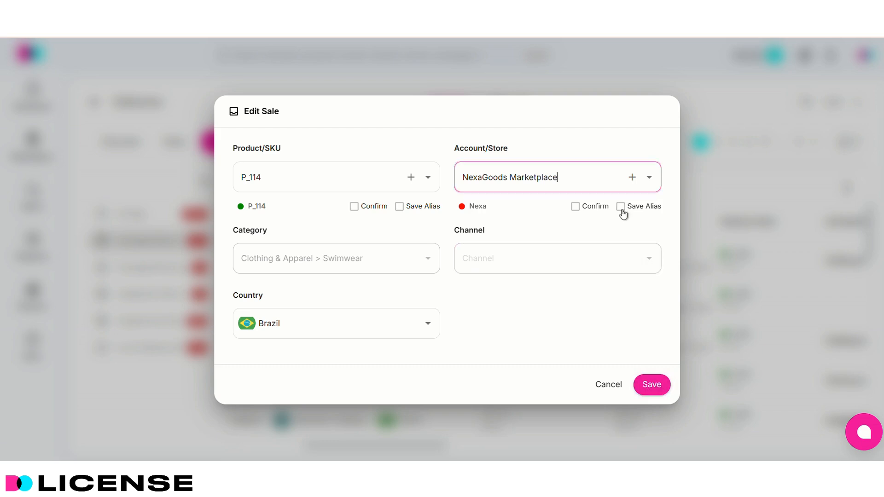
click(623, 210)
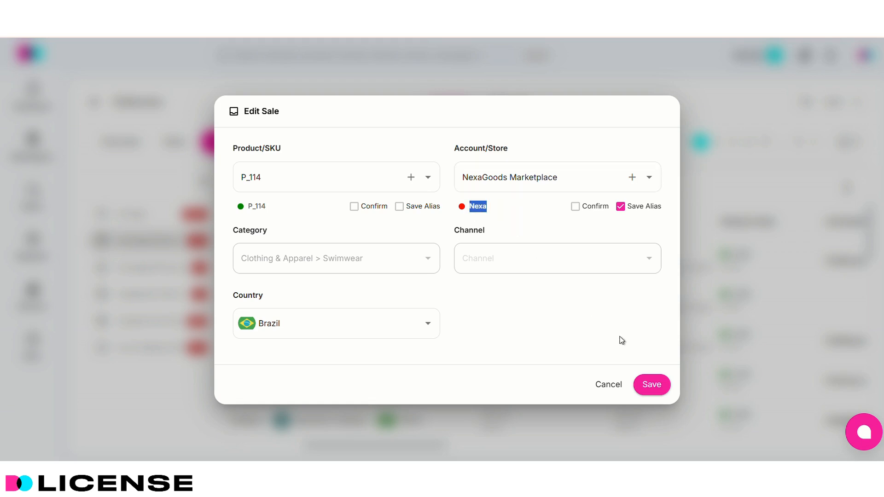
click(630, 353)
click(648, 394)
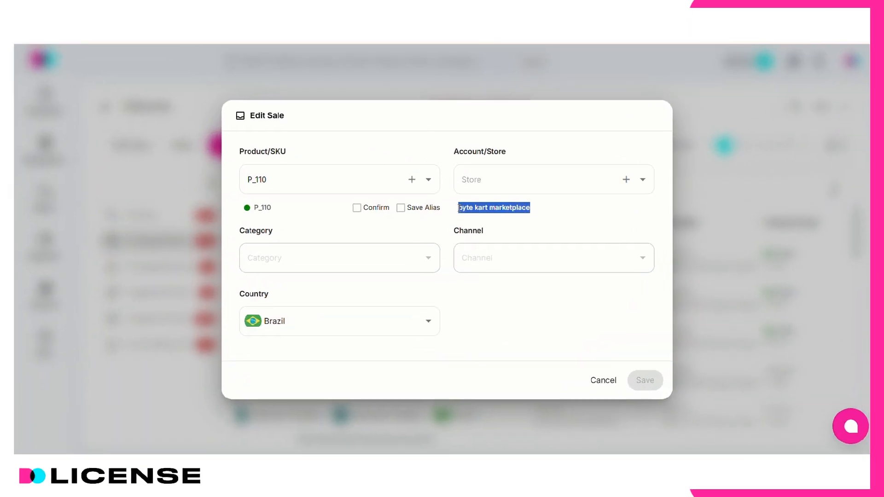
Search the available stores for "byte" in the P_110 sale from byte kart marketplace.
click(538, 213)
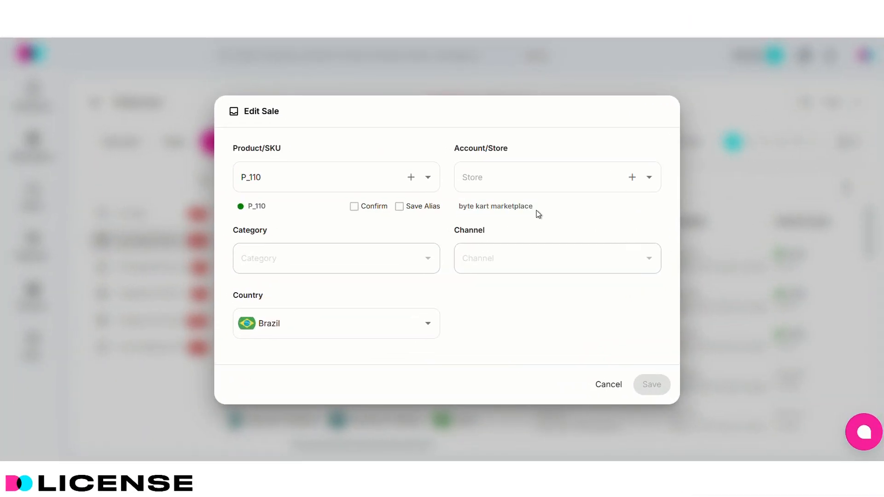
click(488, 185)
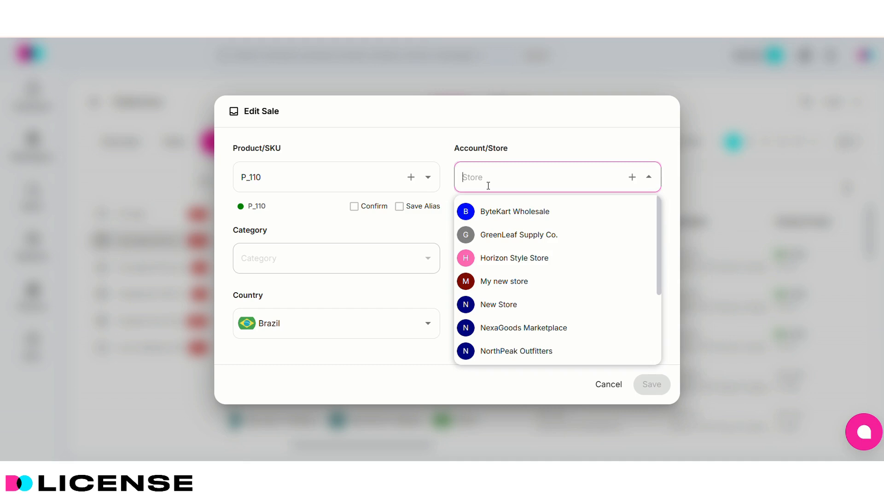
text(byte)
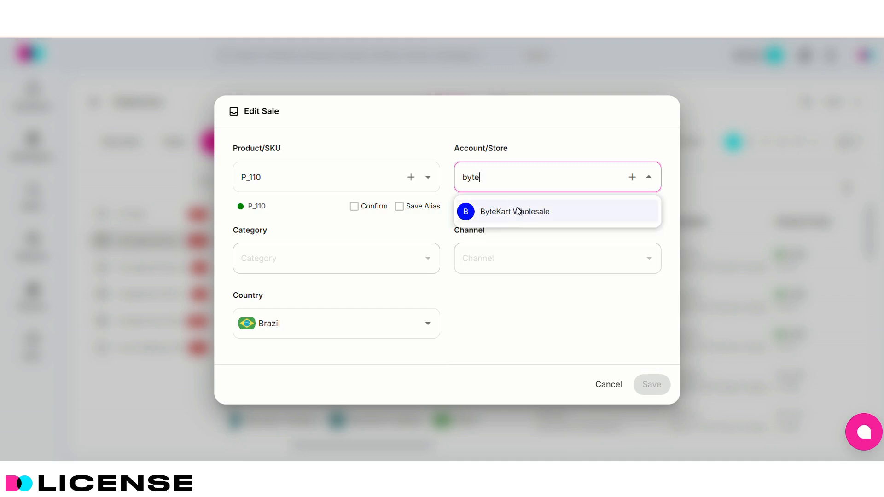
click(565, 160)
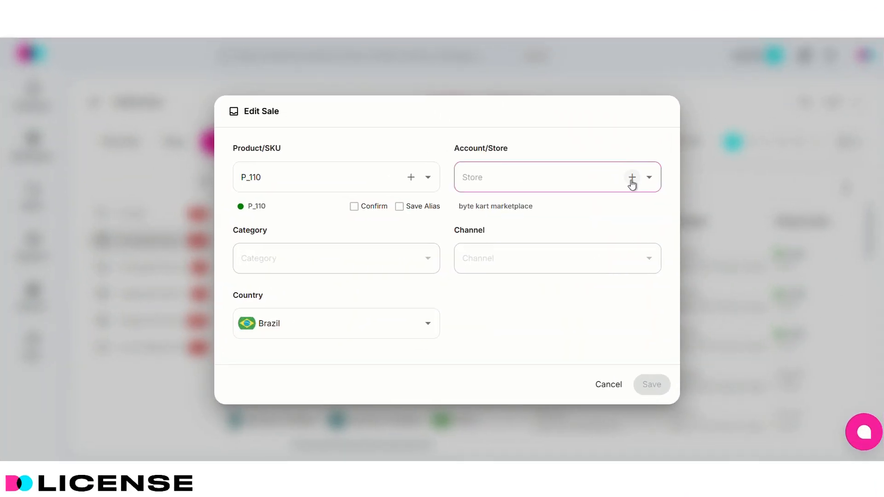
Start a new store from the P_110 sale and name it ByteKart Marketplace.
click(632, 177)
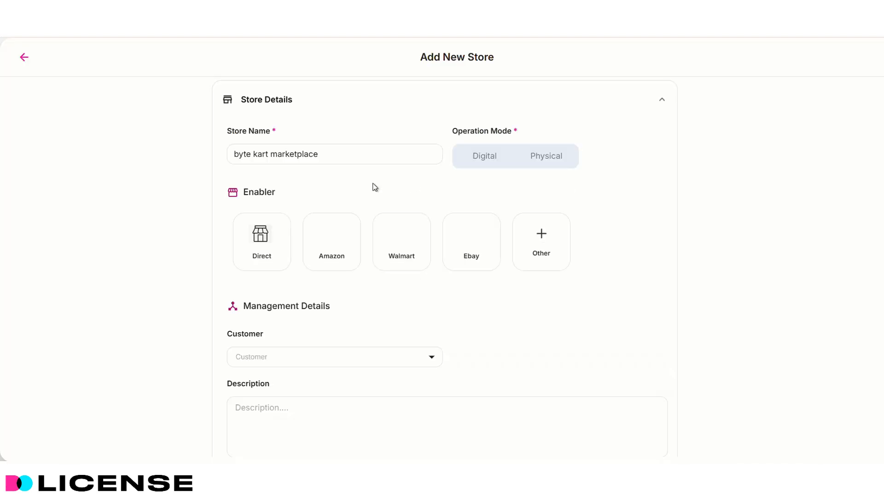
click(247, 160)
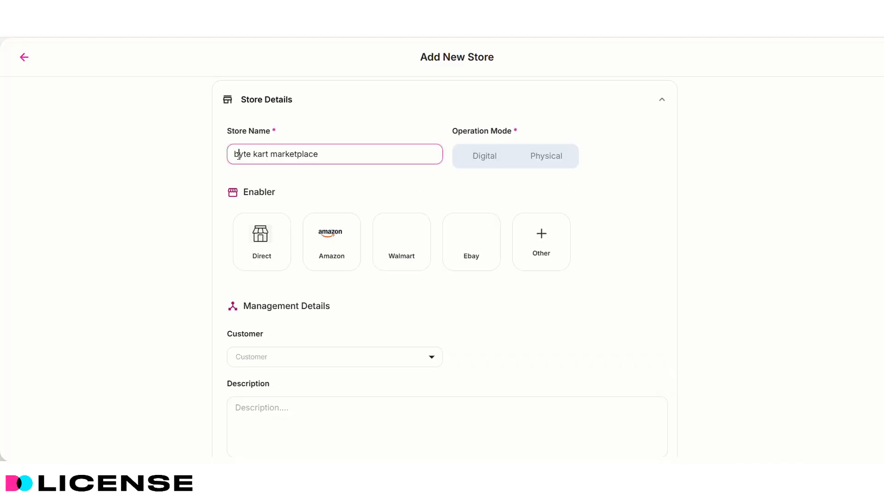
key(BackSpace)
text(B)
key(Right)
key(Right)
key(Right)
key(Right)
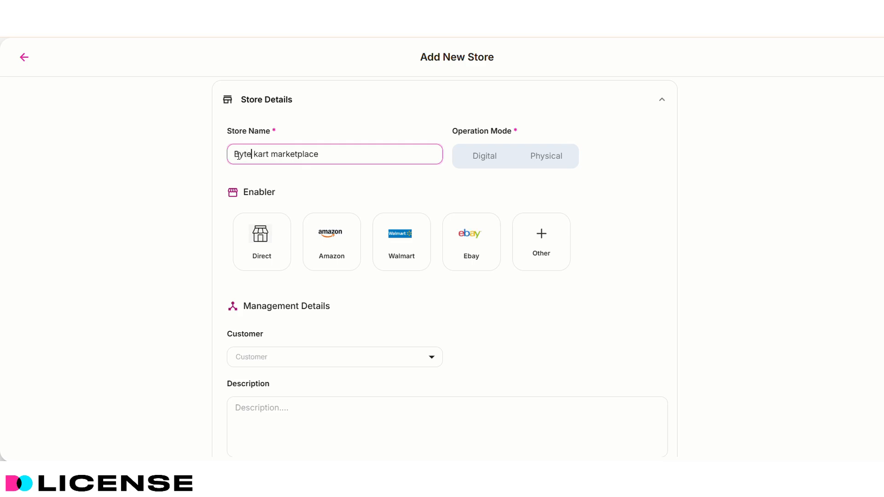
key(BackSpace)
key(Delete)
text(K)
key(Right)
key(Right)
key(Right)
key(Right)
key(Right)
key(BackSpace)
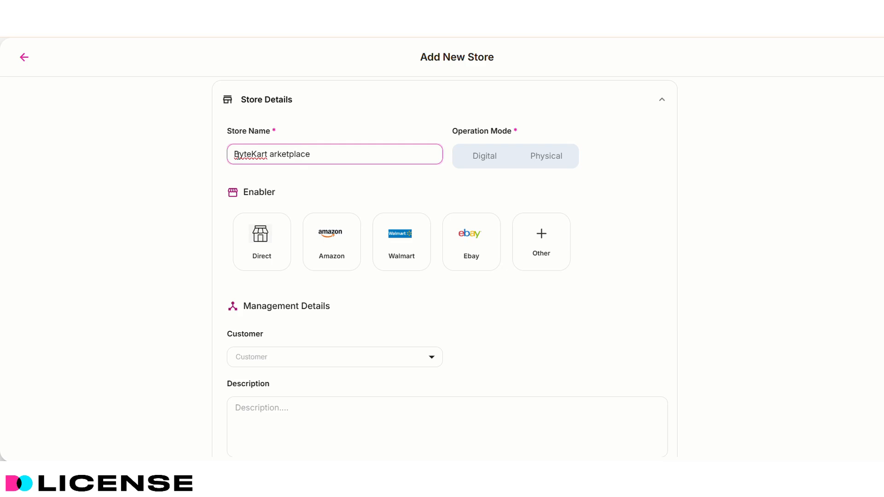
text(M)
click(192, 238)
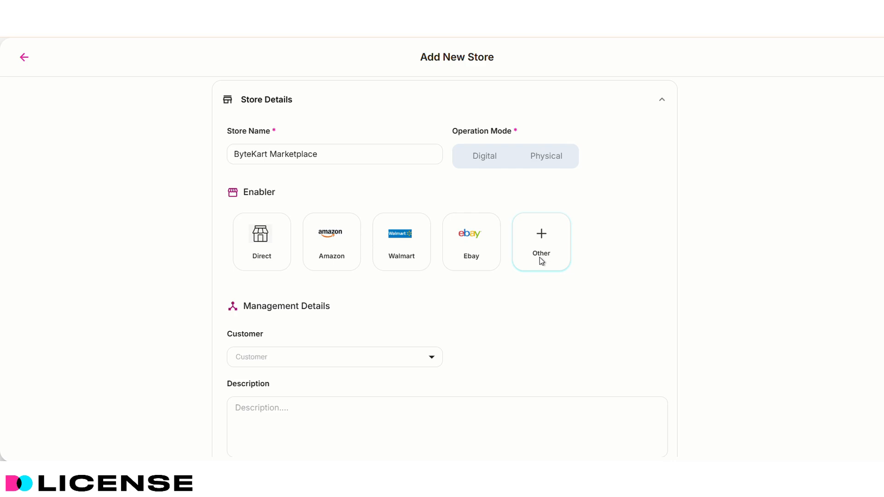
Set the new store's operation mode to Digital and its enabler to Direct, and save it.
click(485, 157)
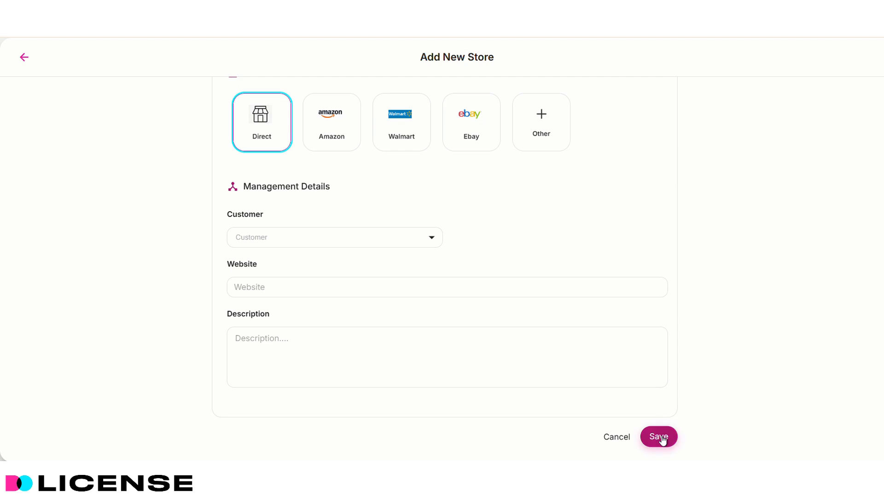
click(661, 439)
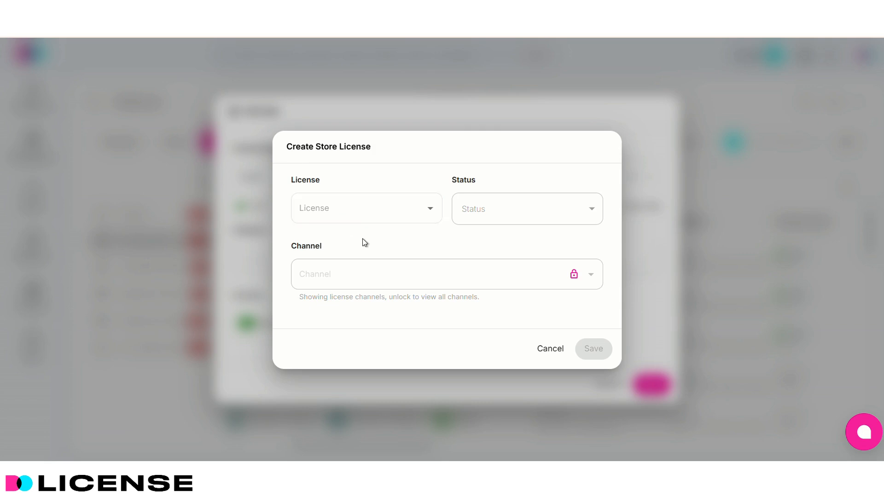
Create the store license for Dolicense with the channel Retail > DTC Ecom > Marketplace, unlocking all available channels, and save it.
click(345, 215)
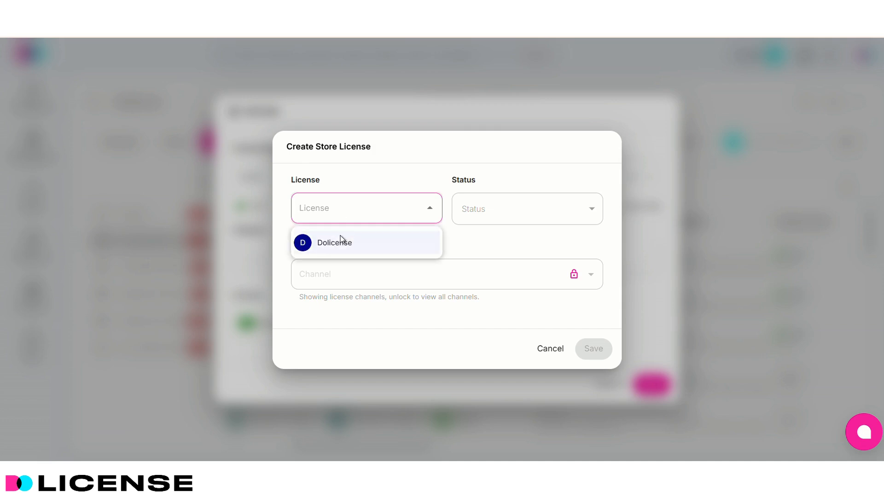
click(341, 241)
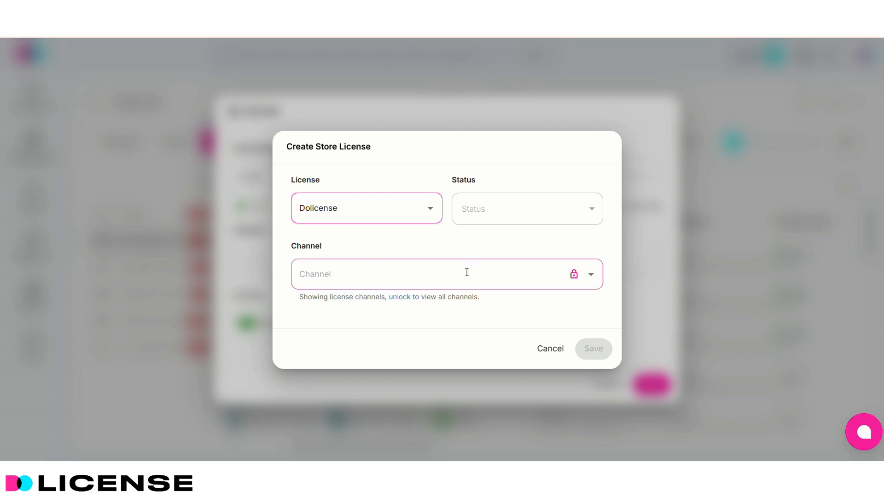
click(503, 275)
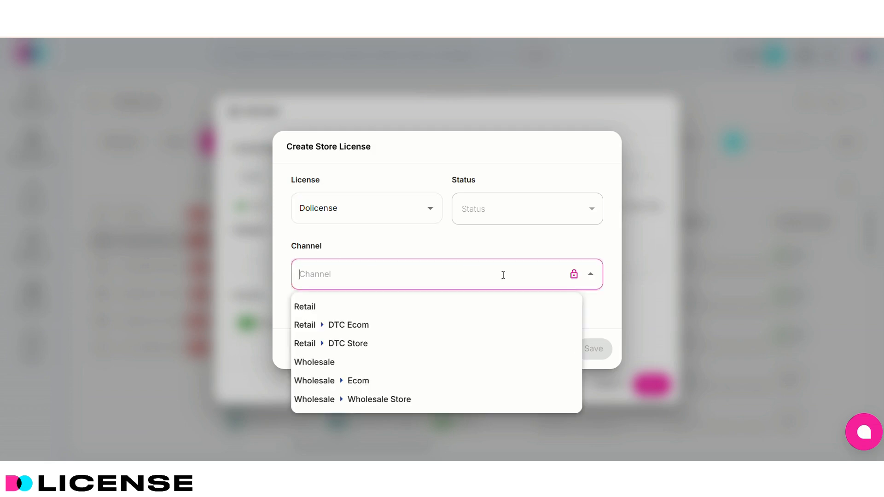
text(Mark)
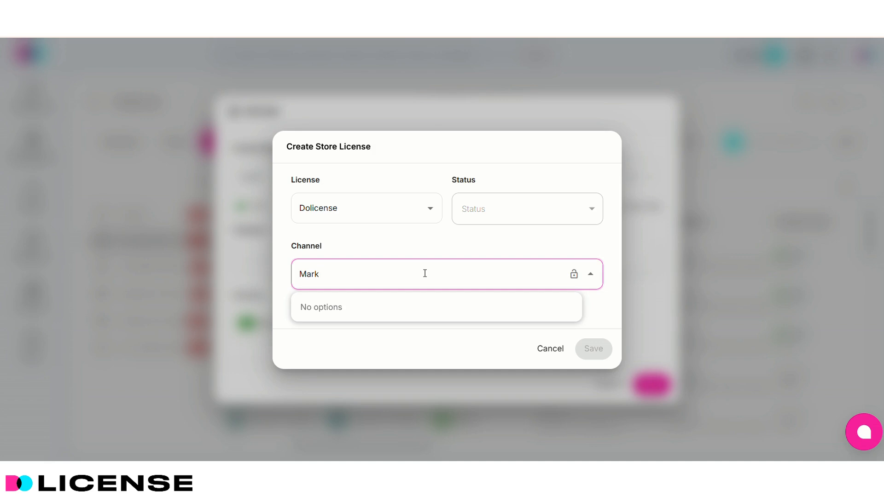
text(et)
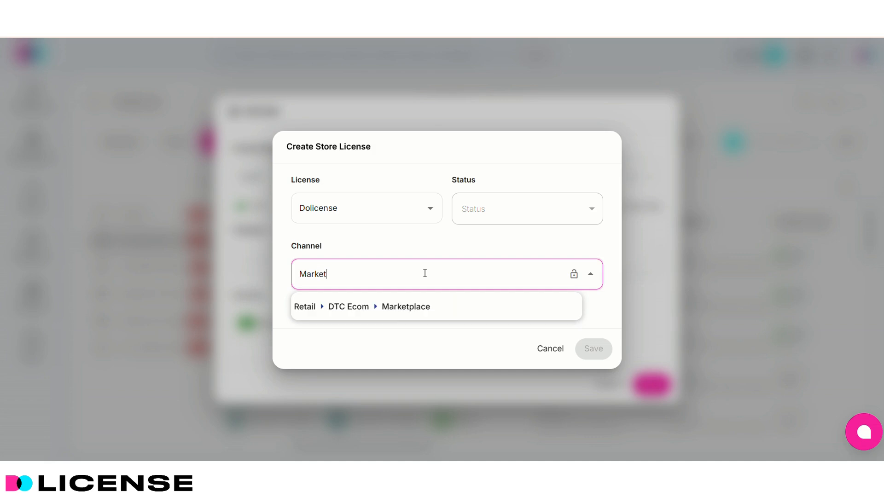
click(361, 307)
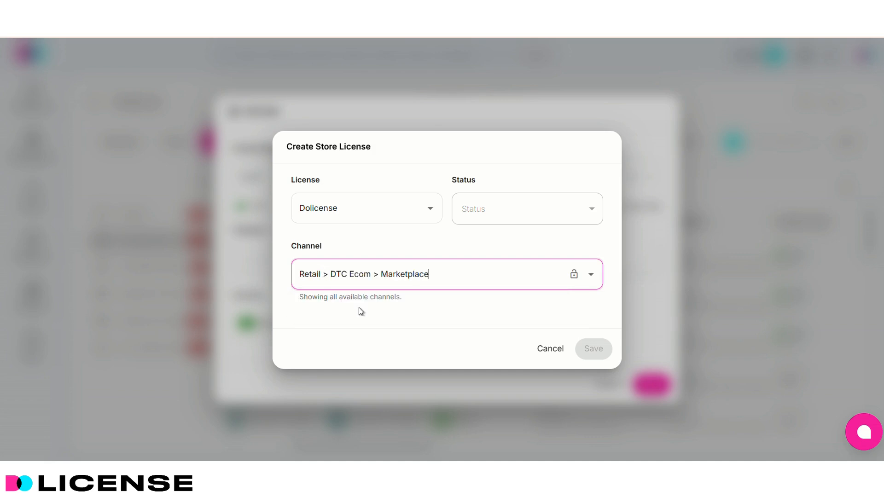
click(435, 321)
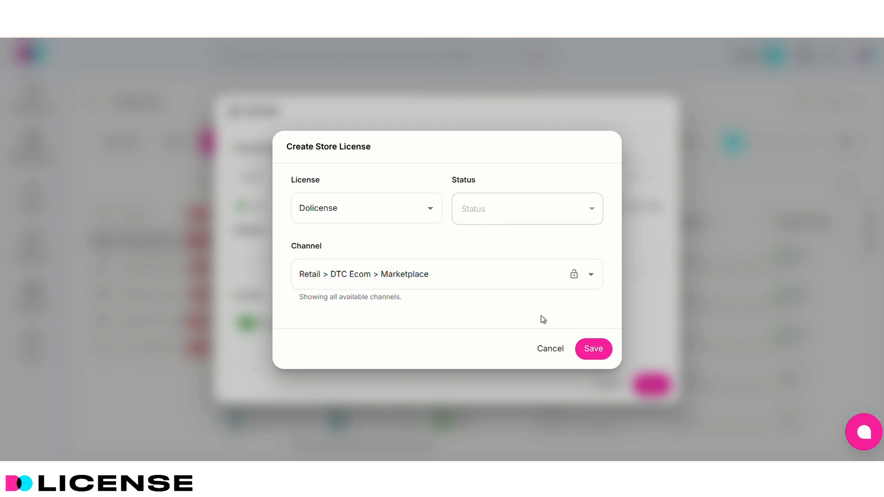
click(594, 349)
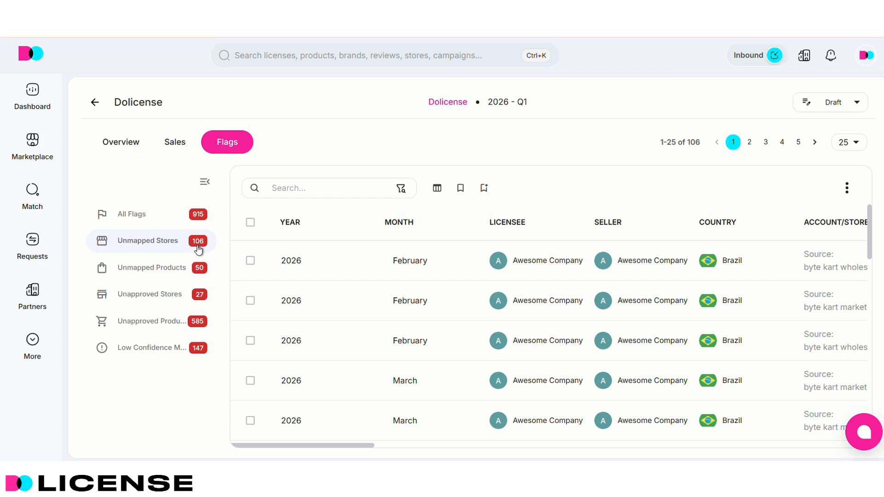
Map the Horizon Style Store sale with unmapped source product P_109 to the existing product P_109 and save the sale.
scroll(468, 316, right, 5)
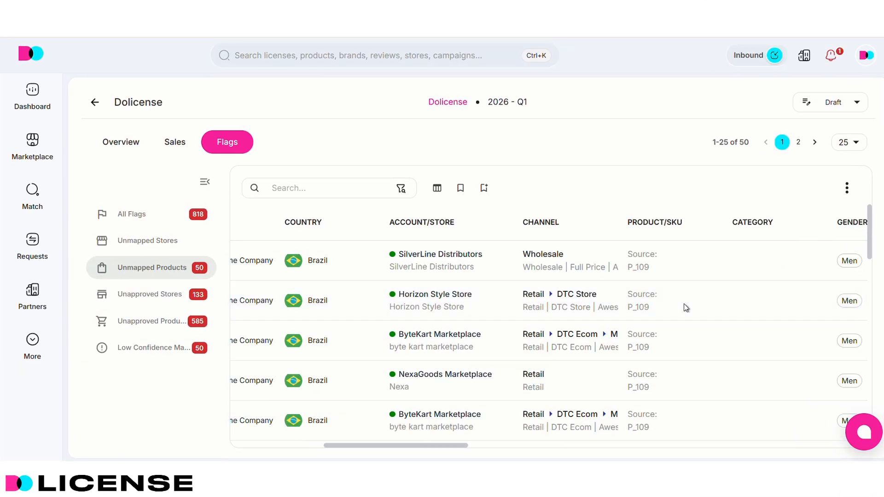
click(684, 303)
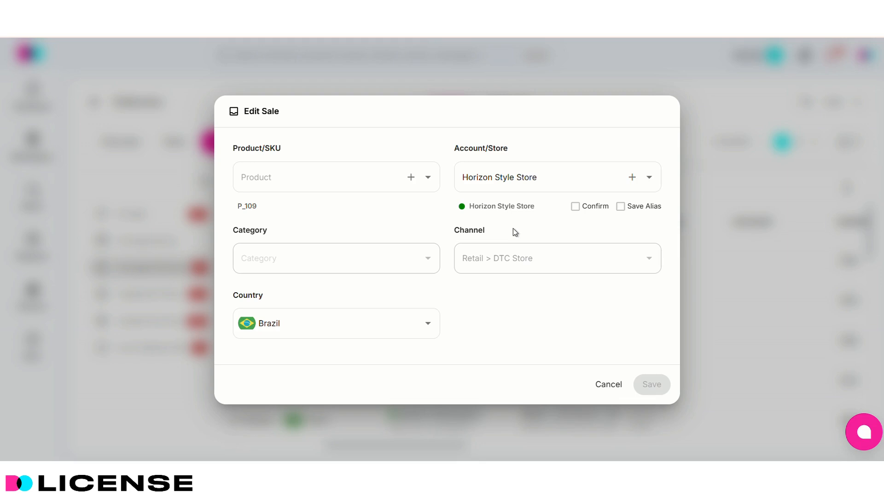
click(271, 184)
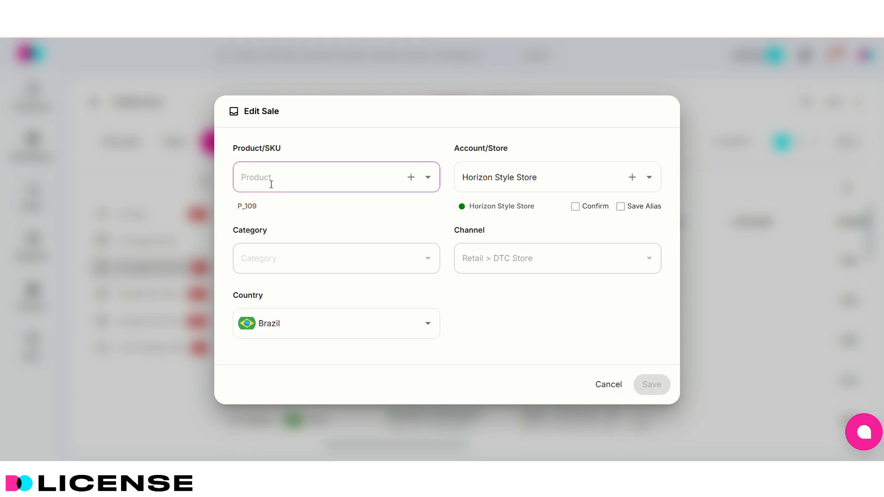
click(271, 184)
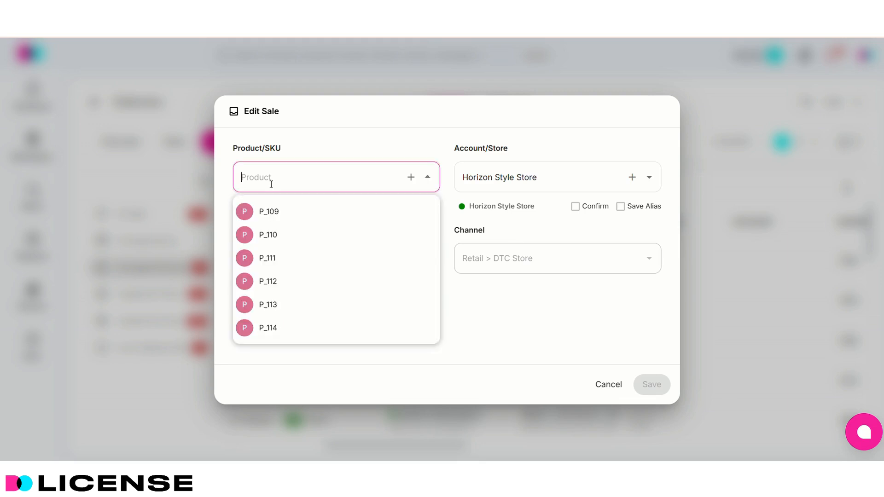
click(275, 214)
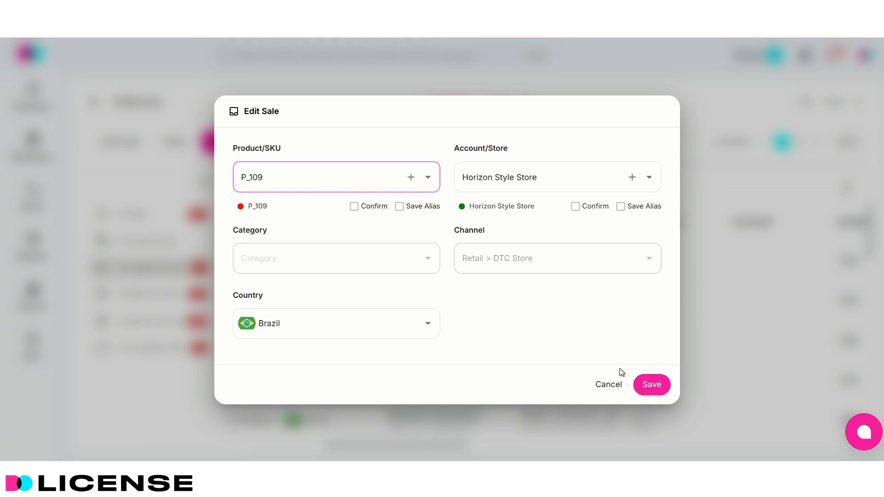
click(651, 384)
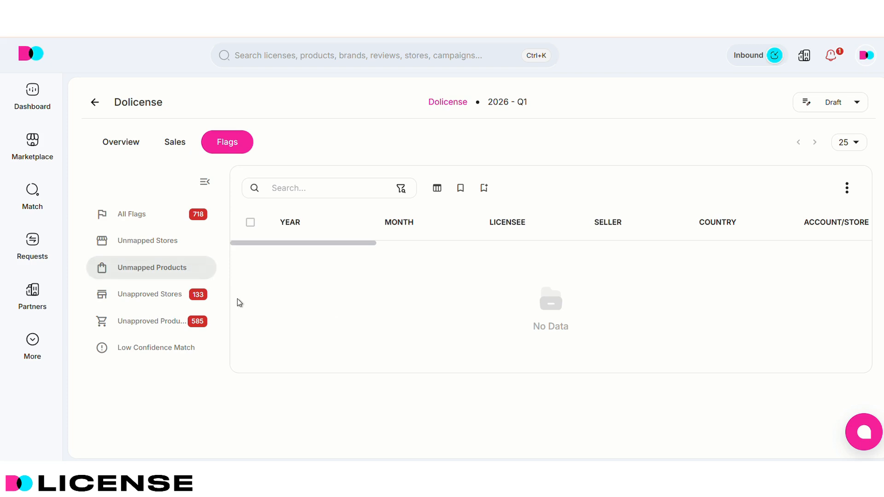
Review the unapproved store and unapproved product flags, and change the 2026 - Q1 sales period's status to In Review.
click(164, 300)
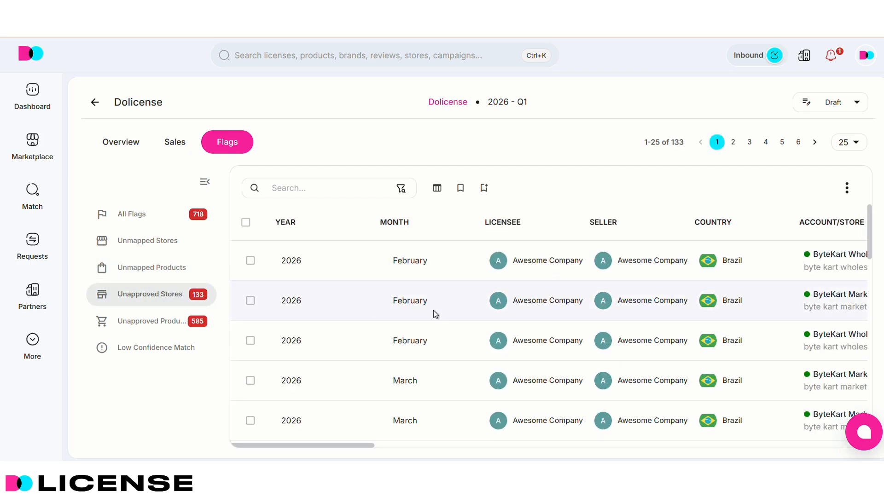
scroll(432, 310, right, 5)
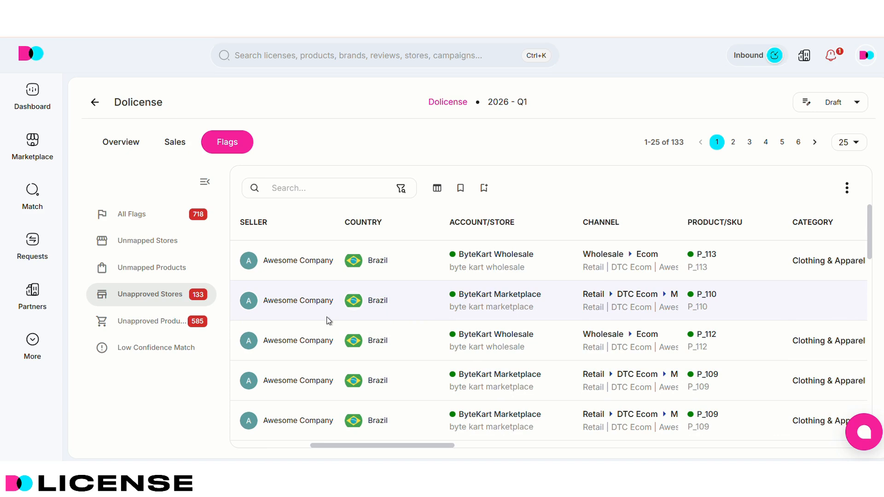
click(156, 323)
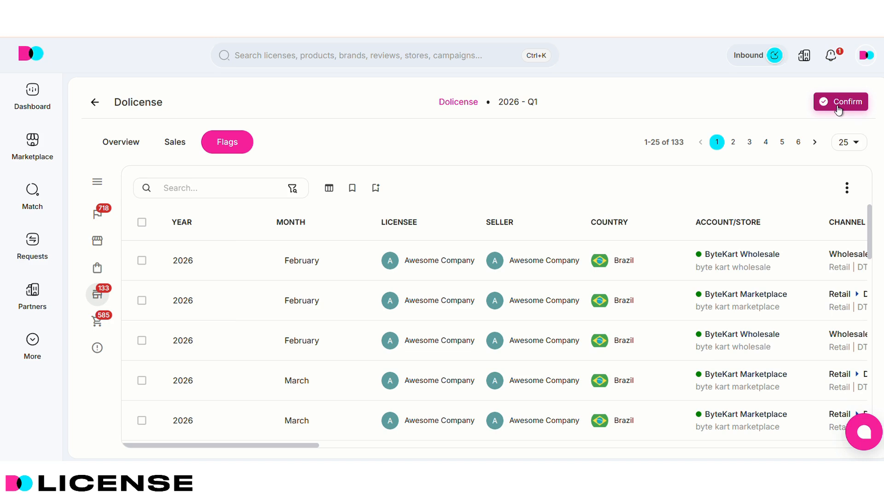
click(838, 108)
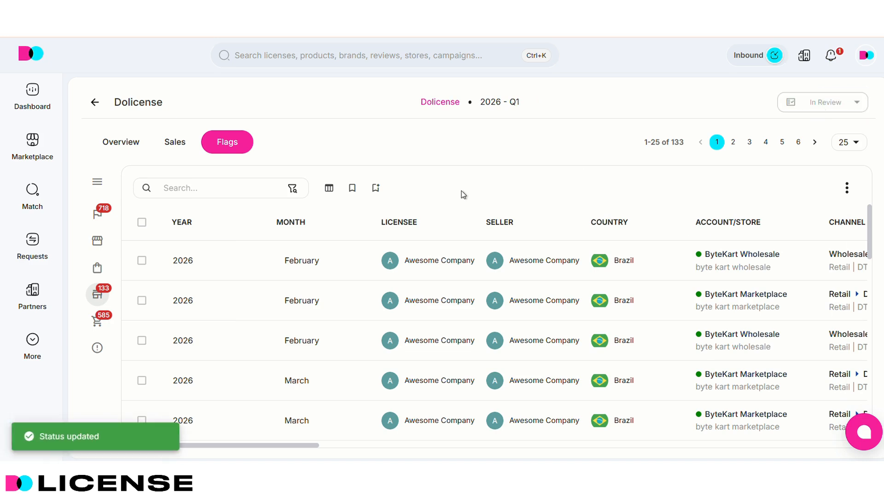